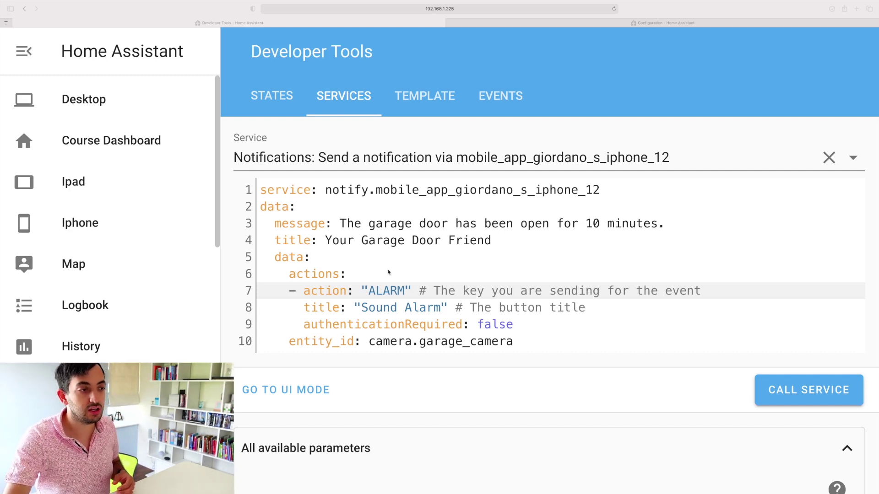
left_click_drag(275, 258, 361, 269)
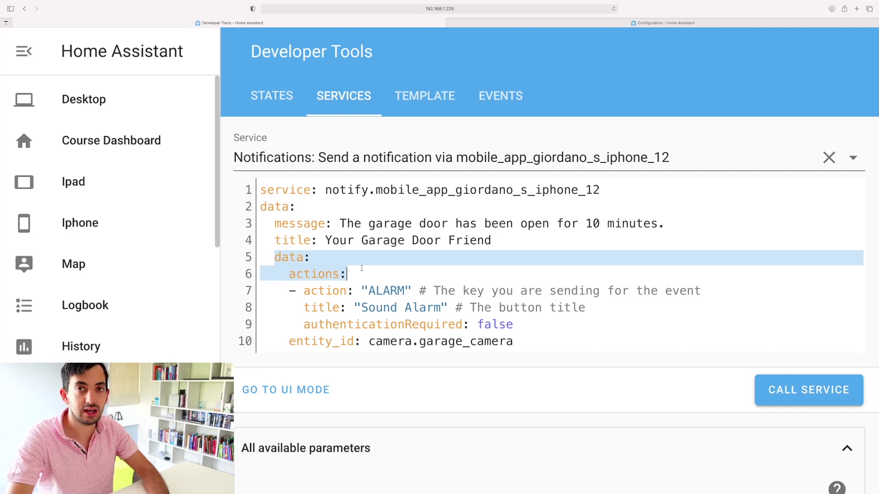
left_click(340, 269)
left_click_drag(281, 290, 386, 291)
left_click(373, 290)
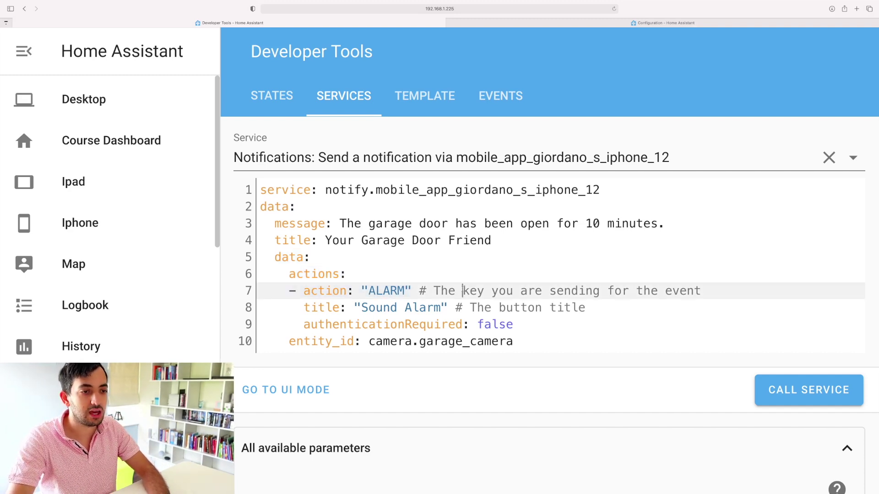
double_click(373, 291)
left_click_drag(289, 307, 442, 301)
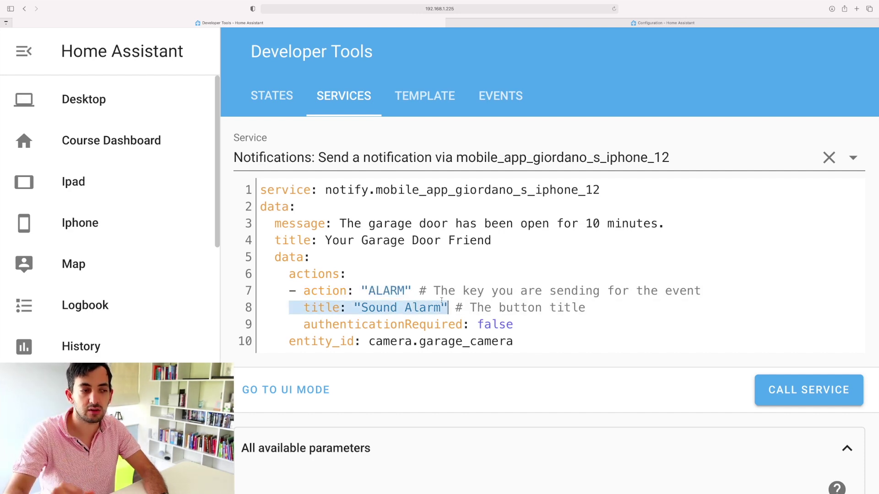
left_click(283, 324)
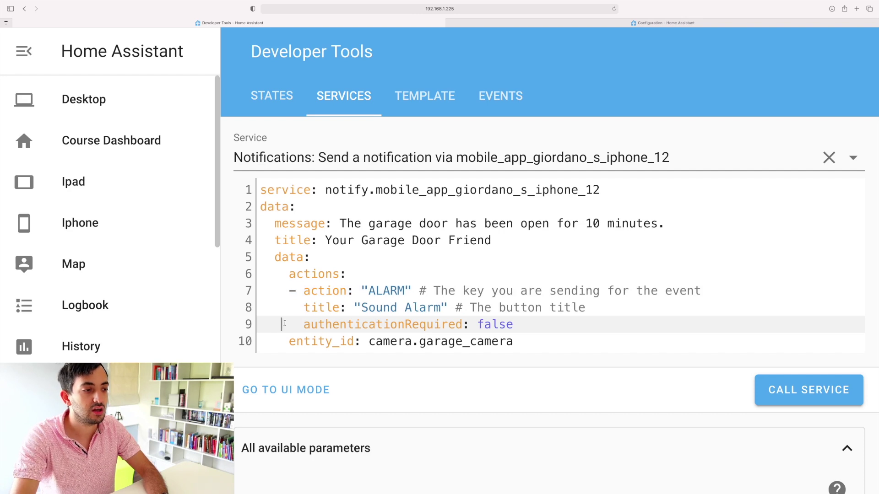
left_click_drag(284, 323, 543, 325)
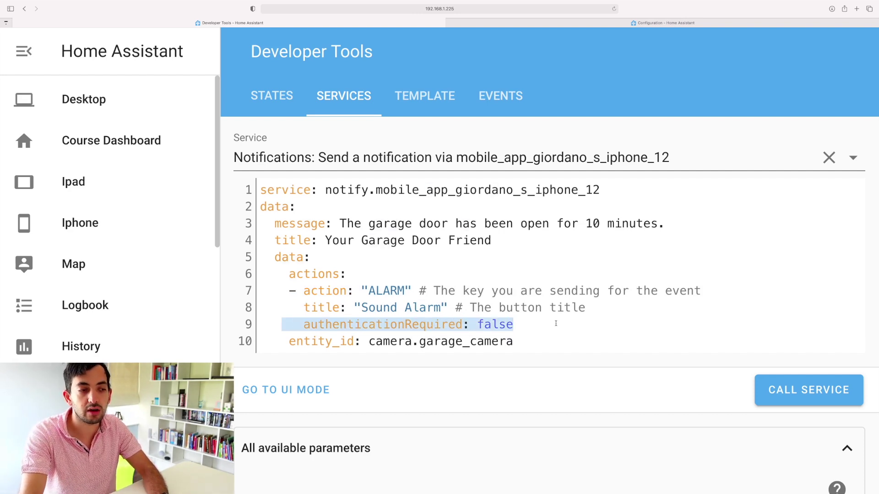
left_click(556, 323)
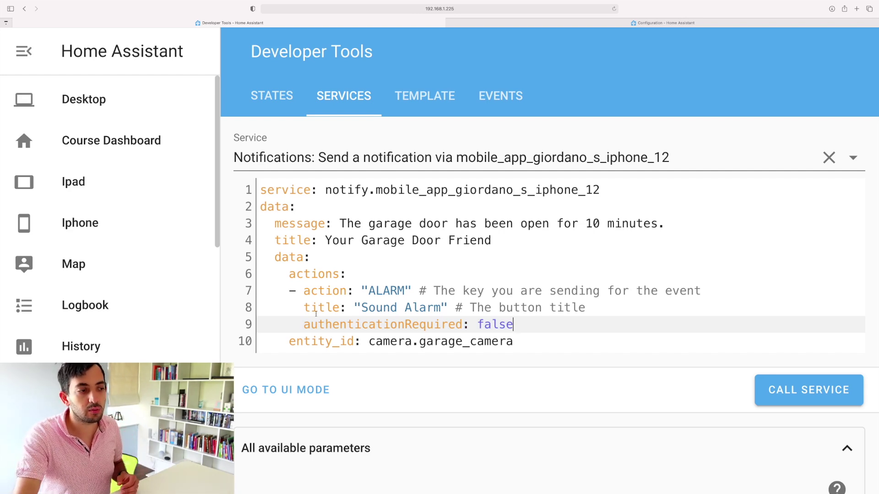
left_click_drag(297, 324, 524, 323)
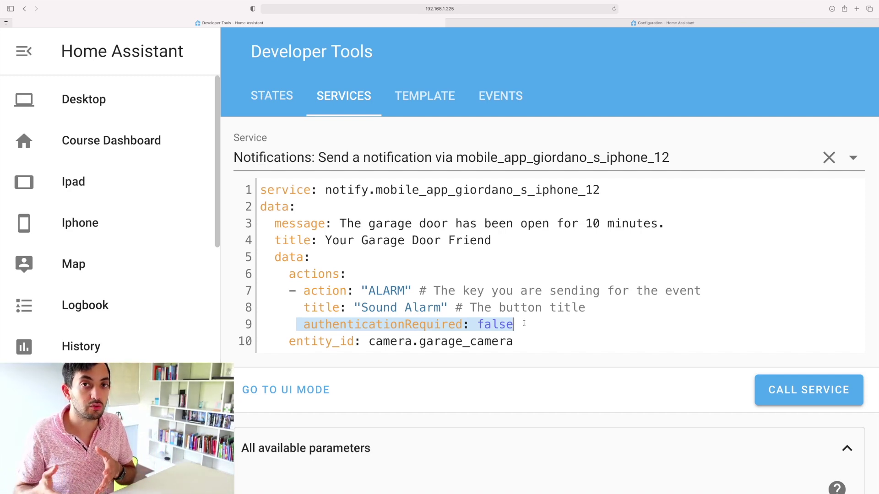
left_click_drag(524, 341, 287, 344)
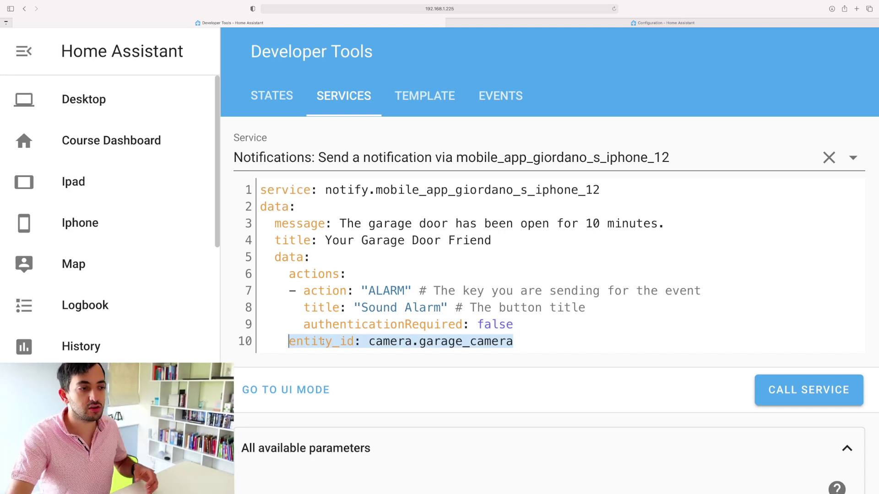
left_click(552, 335)
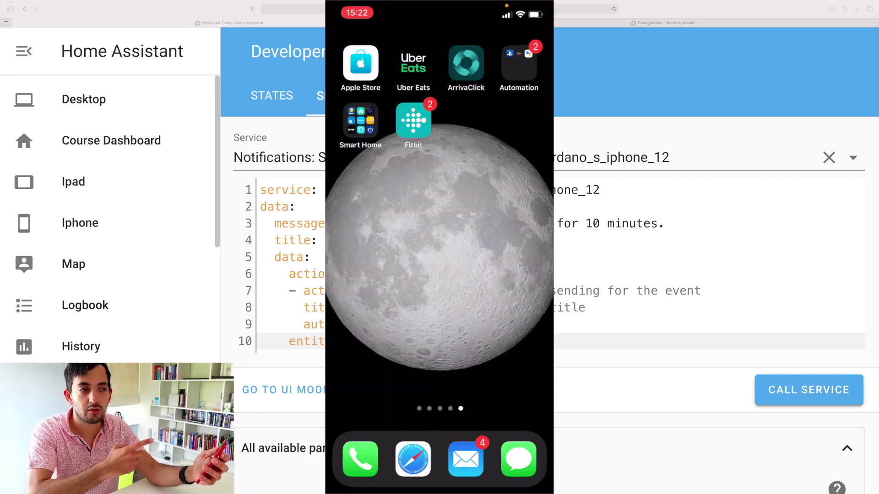
Call the notify service to send the garage door notification with a Sound Alarm button to the iPhone
left_click(789, 392)
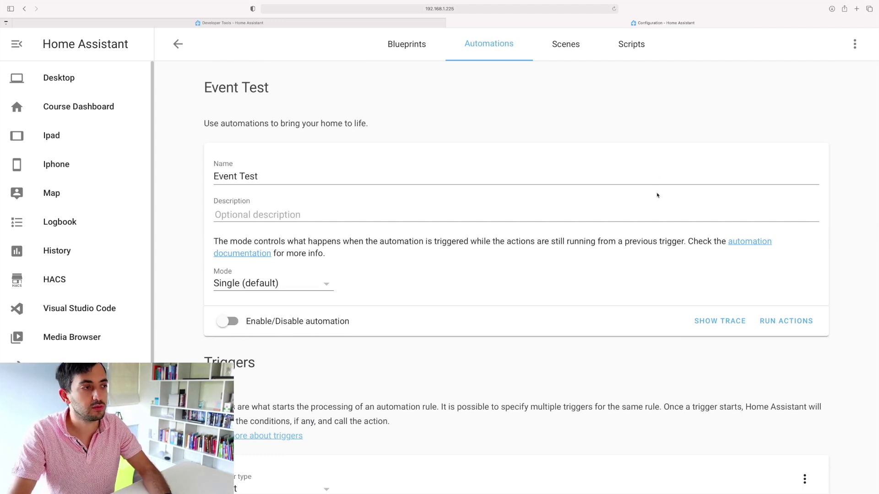
Turn on the Event Test automation
scroll(658, 194, "down", 3)
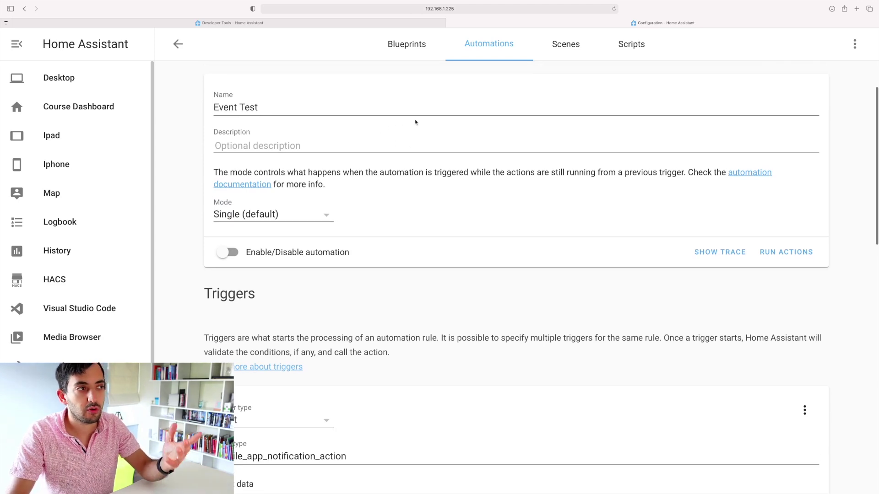
left_click(239, 107)
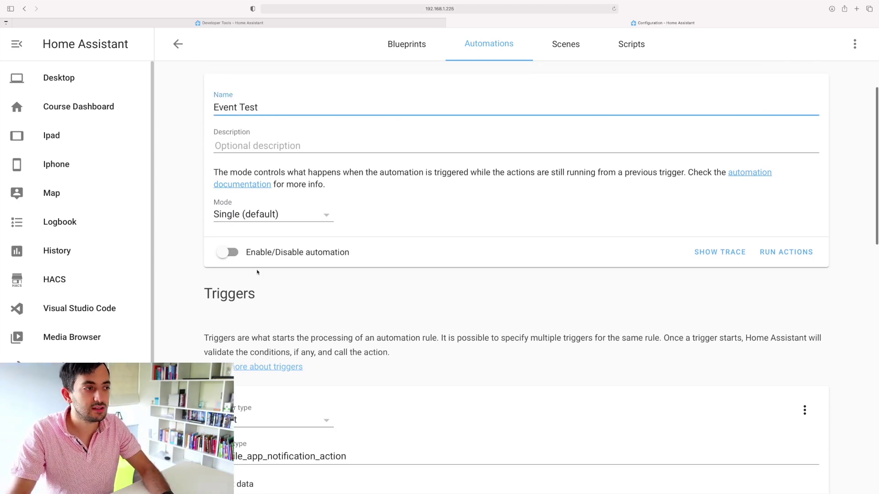
left_click(227, 252)
Check that the trigger's mobile_app_notification_action event uses ALARM, matching the notification's action key
scroll(387, 261, "down", 6)
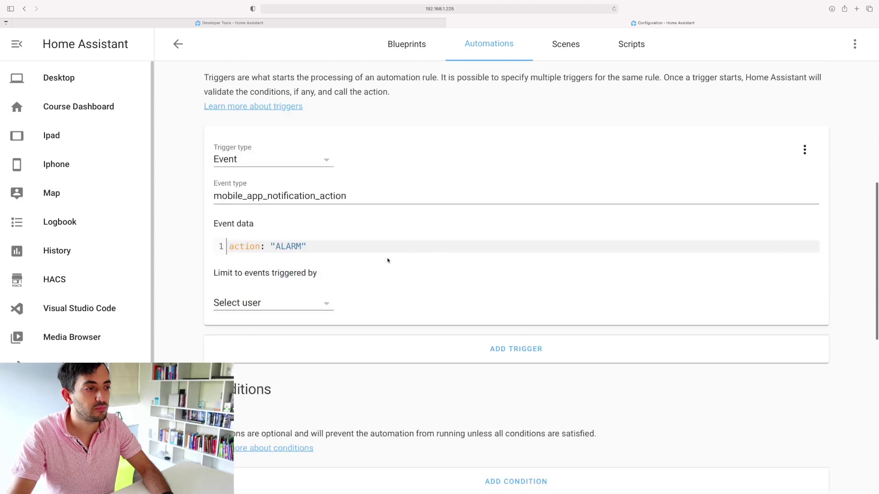
scroll(387, 261, "down", 1)
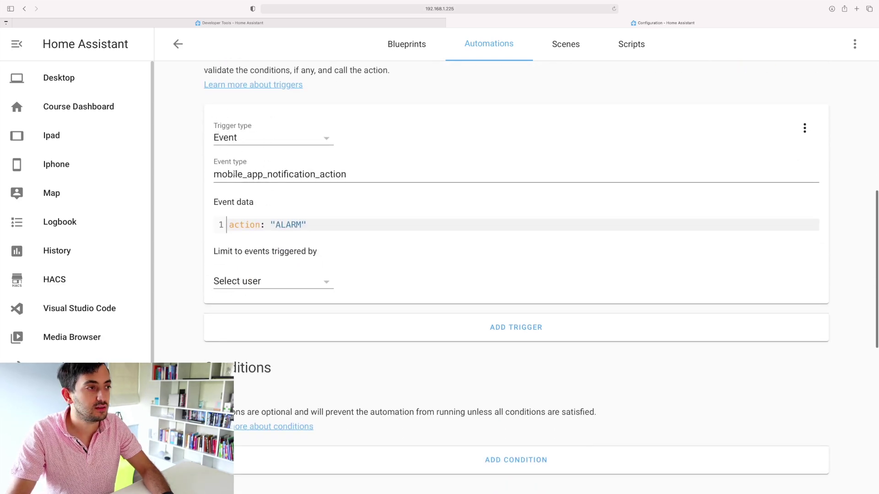
left_click_drag(218, 169, 401, 169)
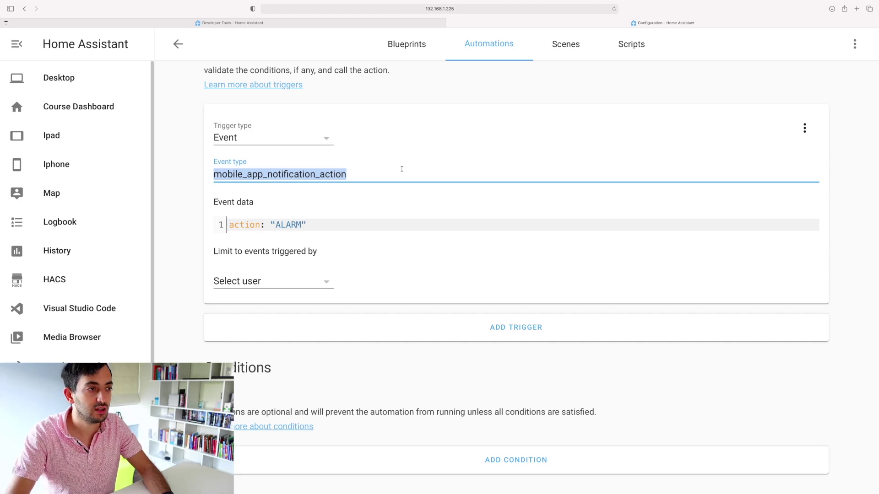
left_click(263, 173)
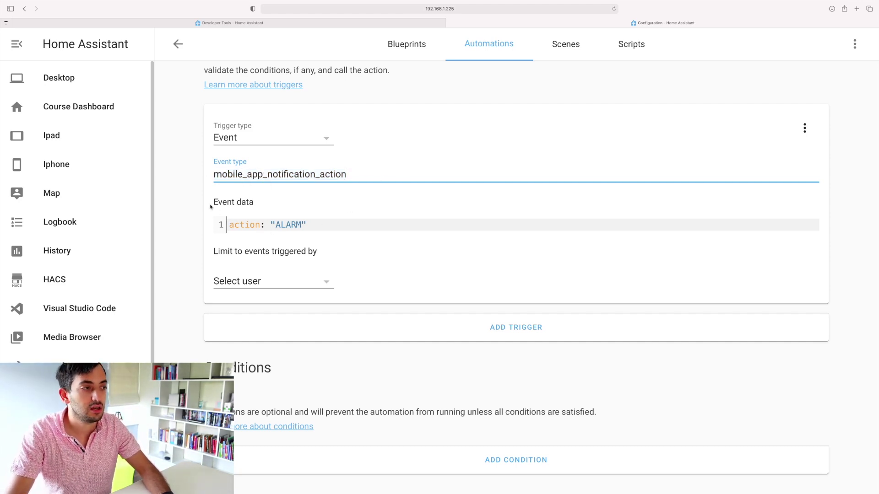
left_click(255, 227)
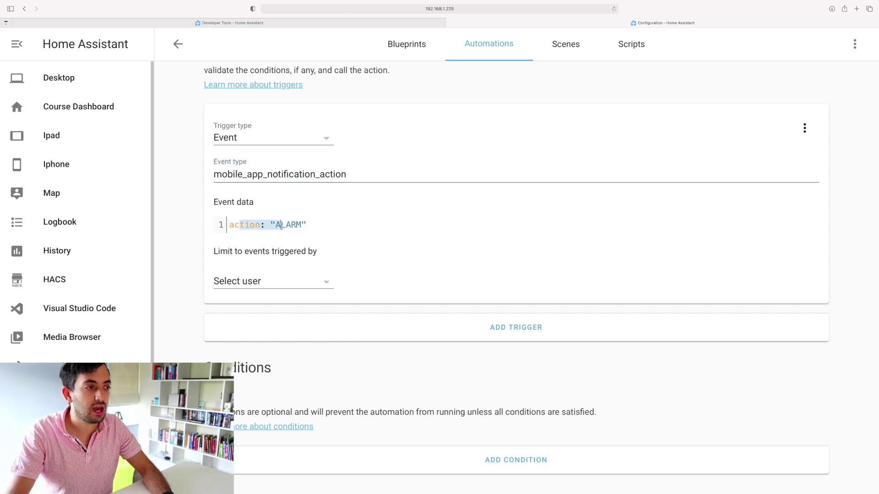
double_click(289, 224)
key("ctrl+shift+Tab")
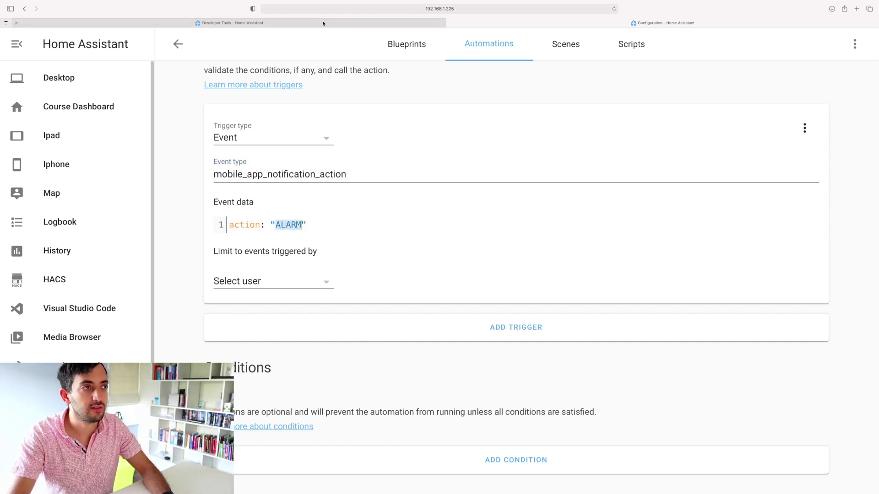
double_click(379, 291)
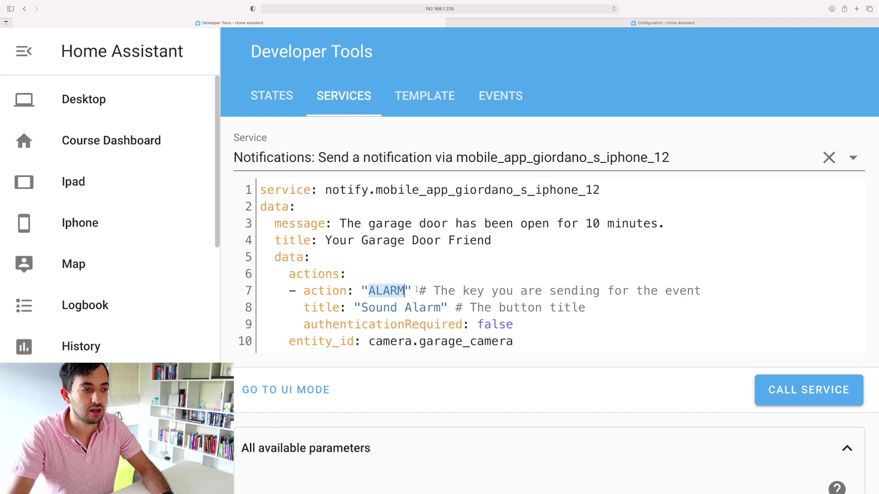
left_click(552, 23)
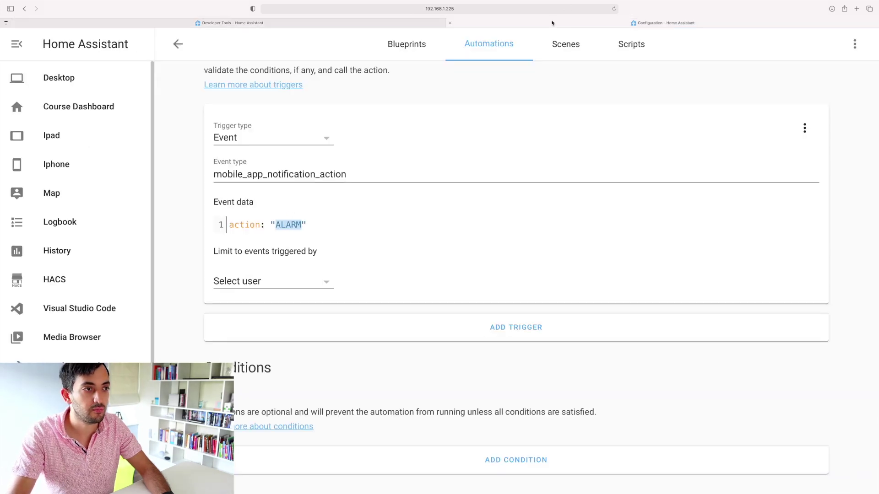
scroll(382, 249, "down", 10)
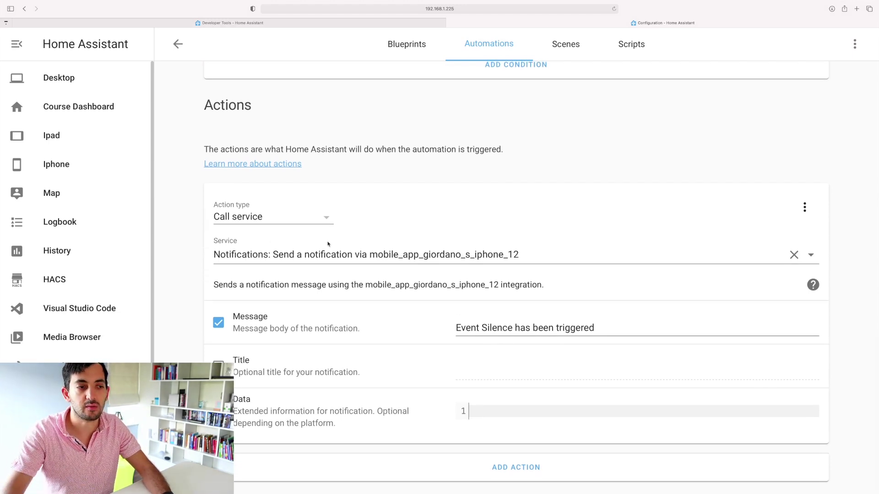
Replace Silence with Alarm in the Event Test message and save the automation
double_click(481, 328)
type("Al")
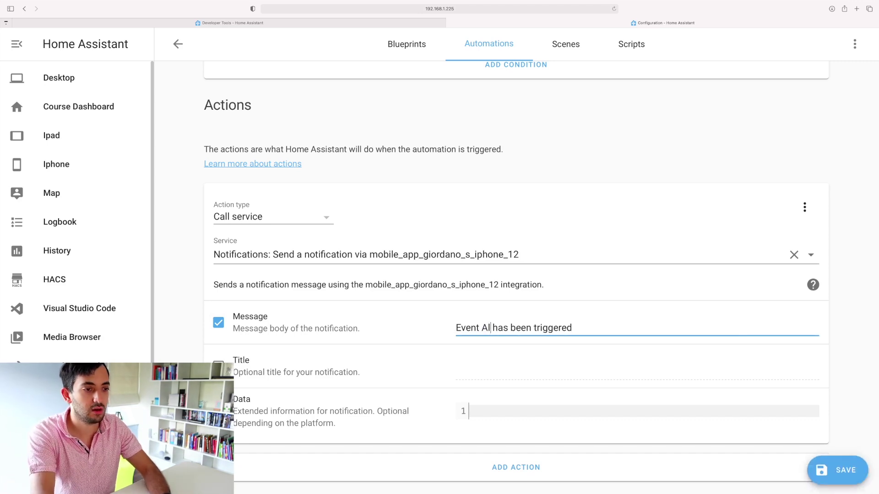
type("arm")
left_click(824, 468)
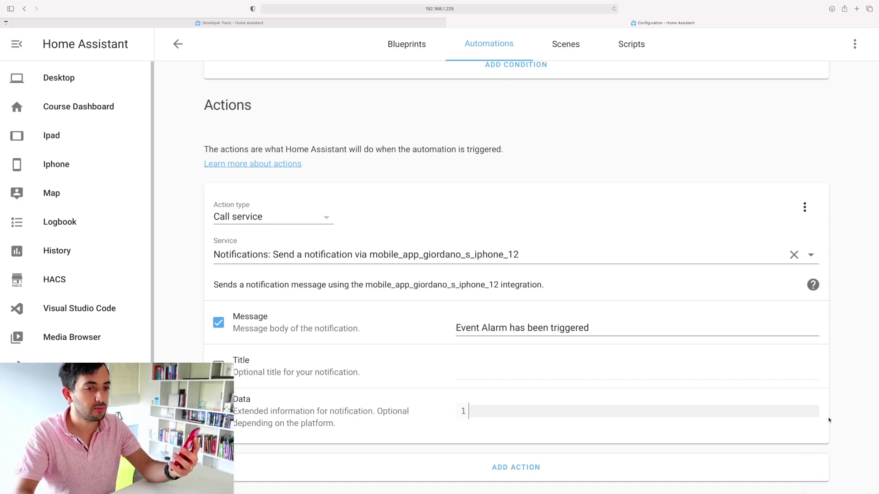
left_click(309, 24)
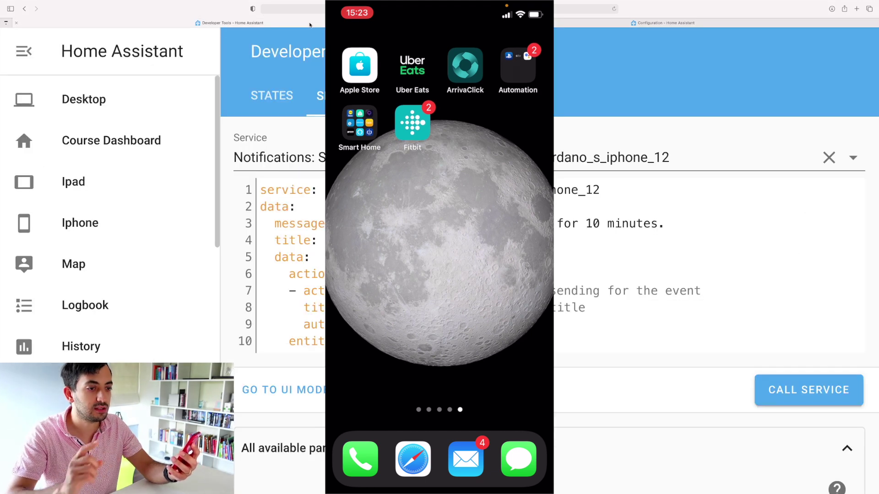
Resend the garage door notification with its Sound Alarm button to the iPhone
left_click(805, 389)
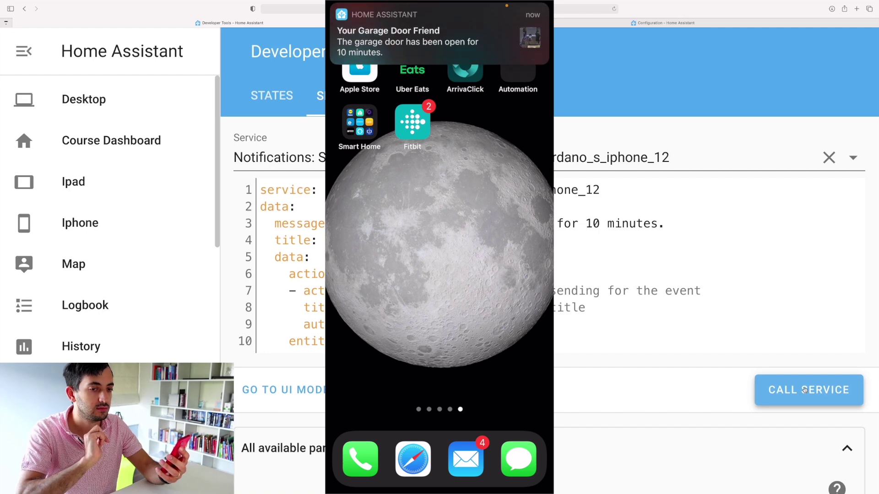